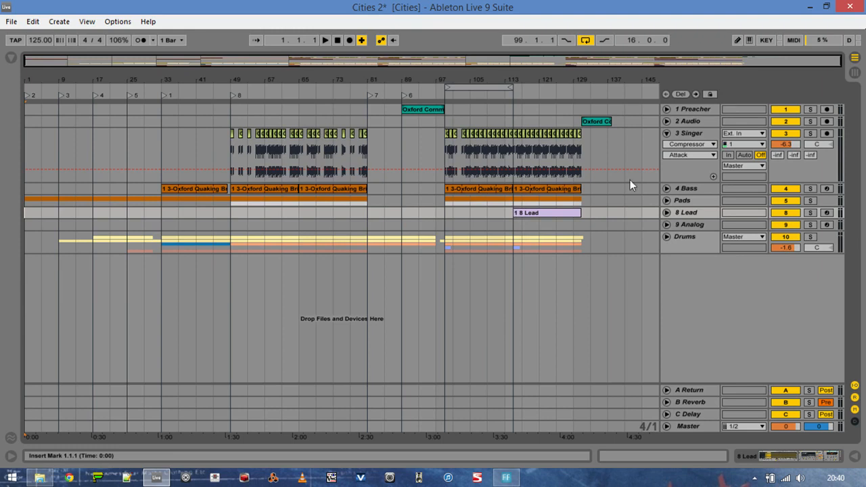
Collapse the Singer track and expand the Drums group to select the kit track inside it.
left_click(666, 132)
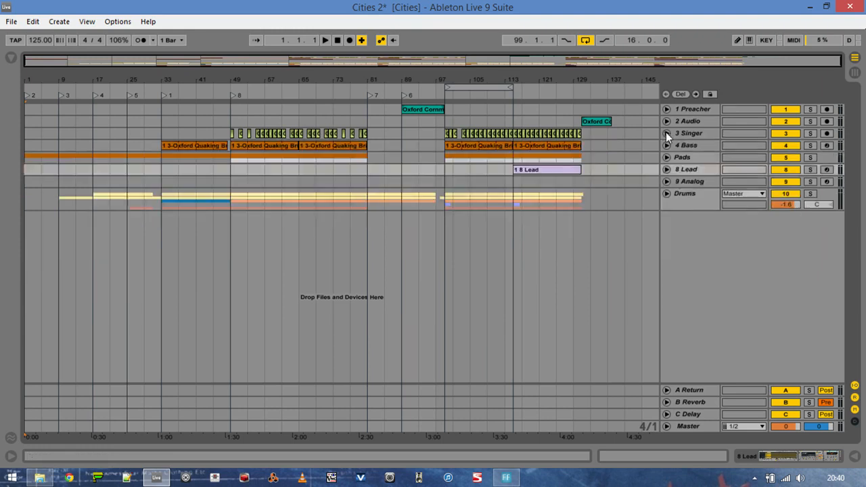
left_click(666, 194)
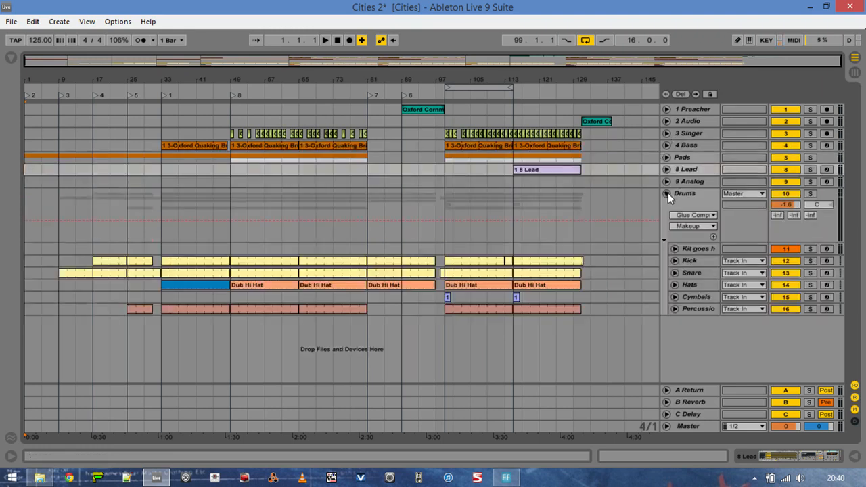
left_click(702, 251)
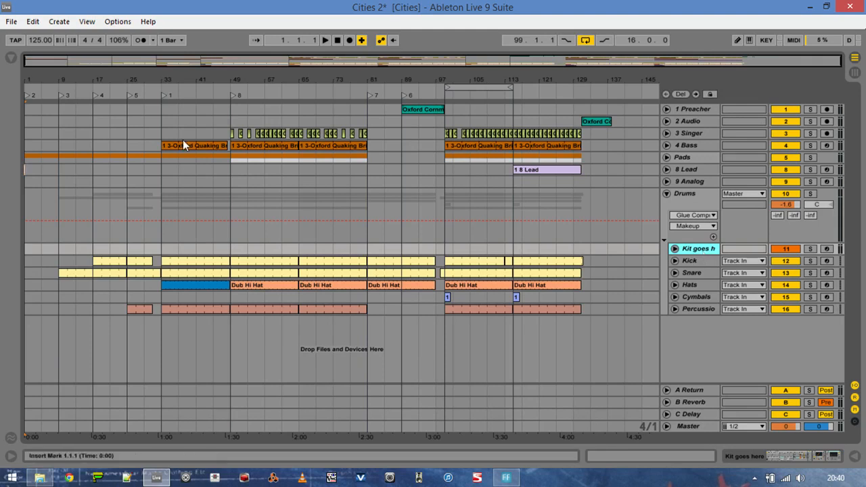
Play the arrangement from the locator at bar 49.
left_click(163, 95)
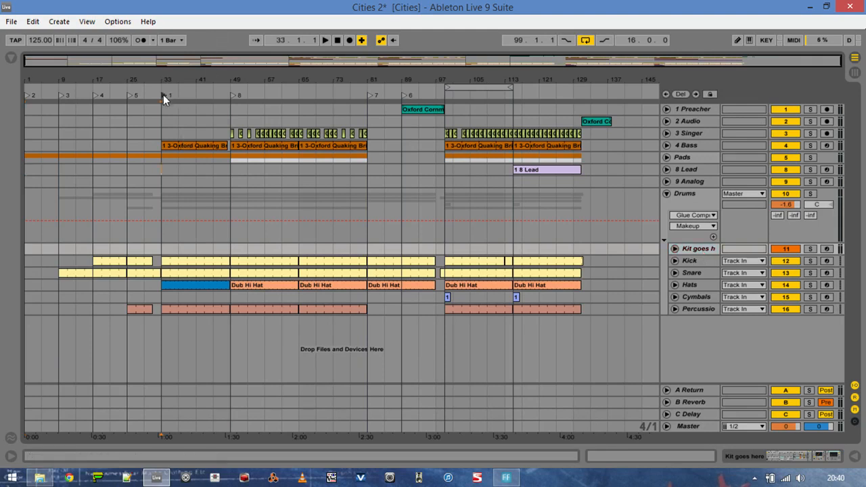
left_click(232, 96)
key("space")
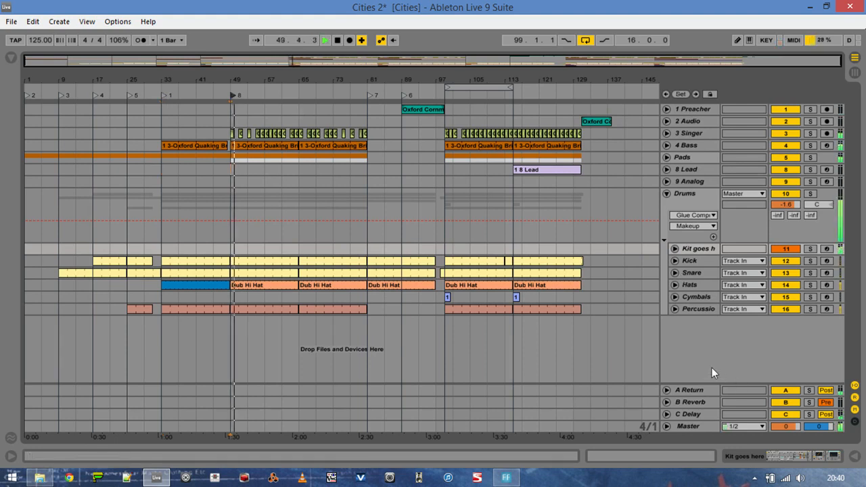
Lower the Windows system volume to about 31 and stop playback.
left_click(799, 478)
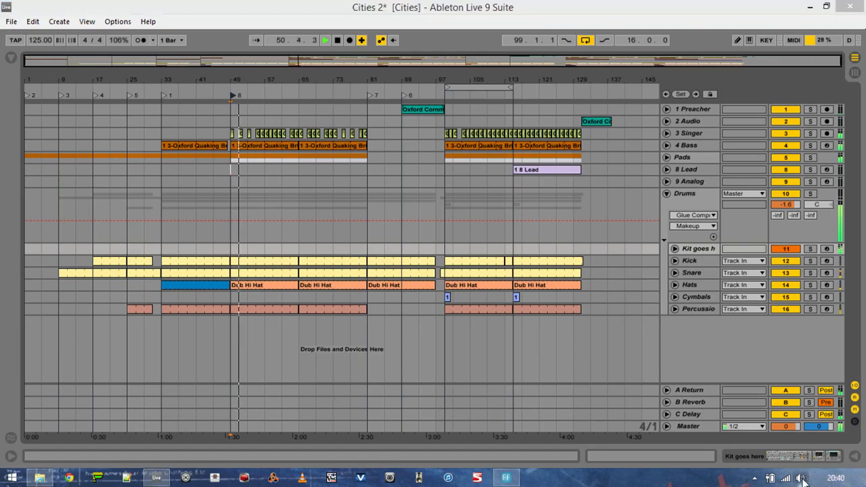
left_click_drag(800, 364, 802, 376)
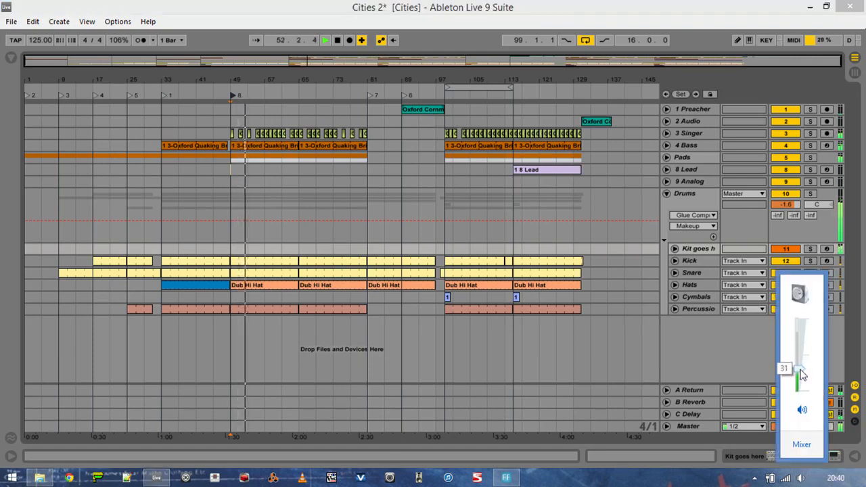
left_click(741, 350)
key("space")
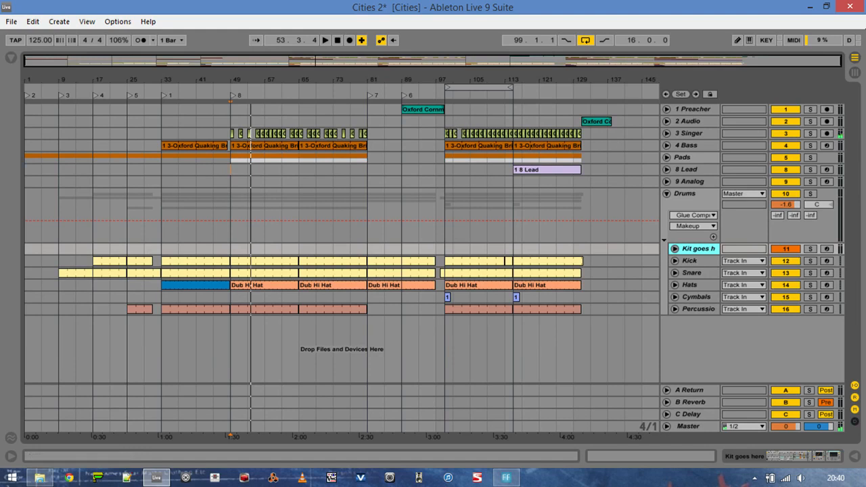
Show the kit track's Drum Rack and effects chain, and solo the Drums group.
left_click(164, 196)
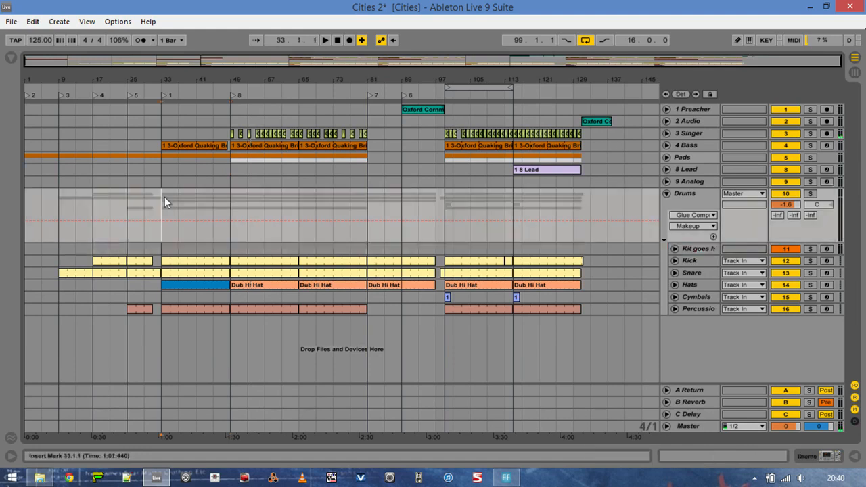
double_click(705, 248)
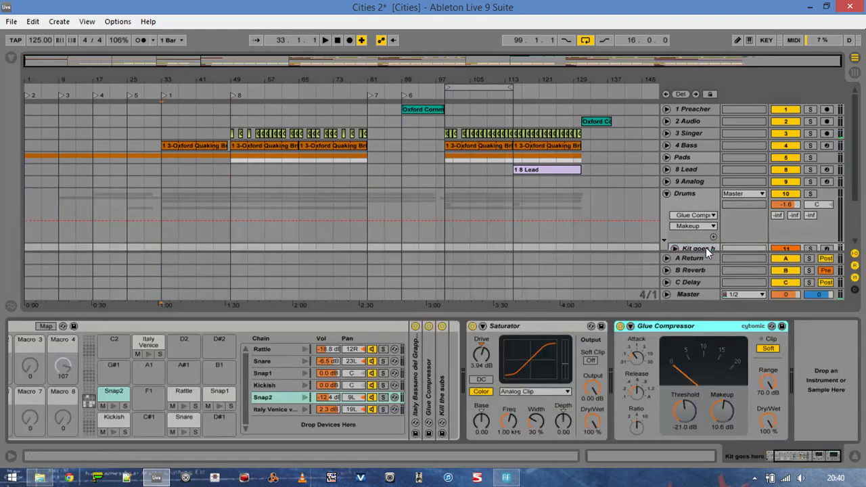
left_click(811, 192)
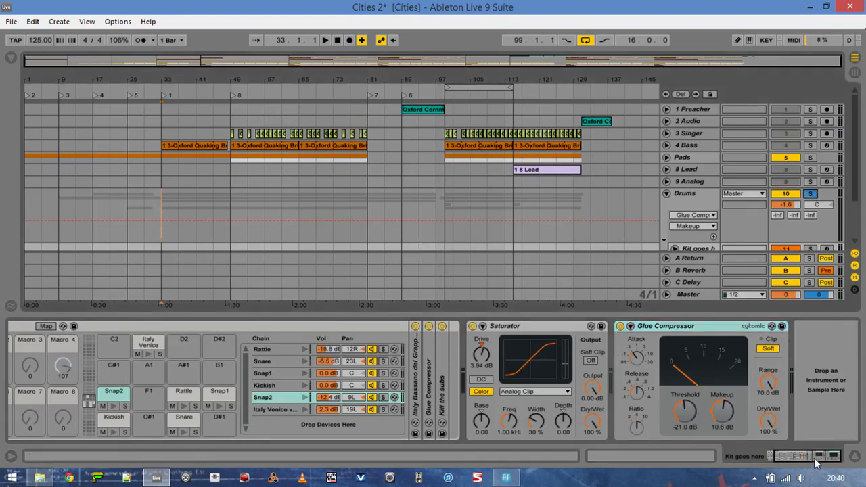
left_click_drag(811, 457, 755, 457)
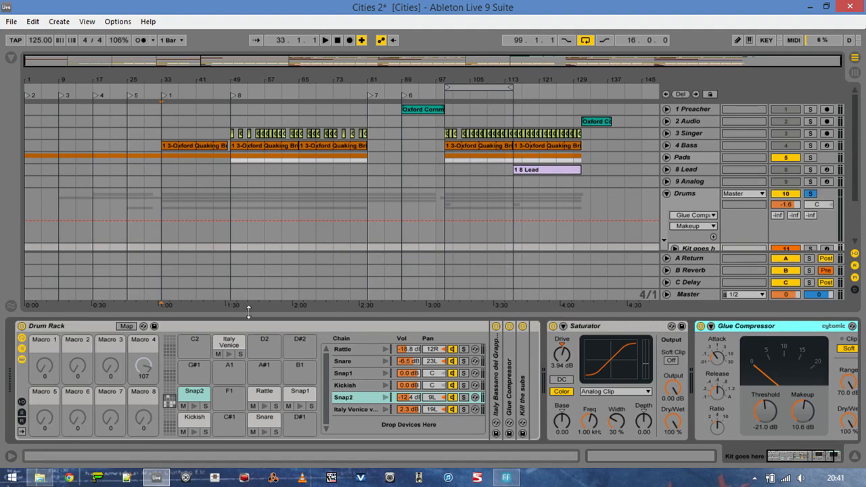
Open the Kickish pad's Italy Burano main piazza 230414 Simpler and examine the short region of the waveform it plays.
left_click(192, 422)
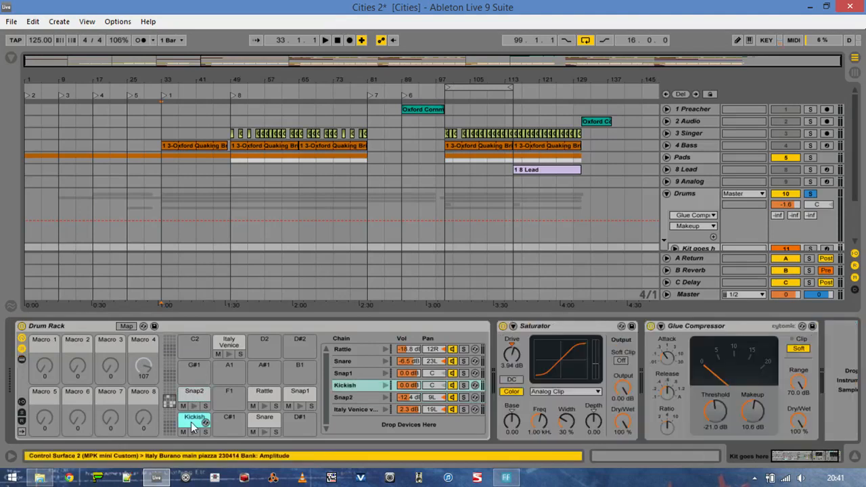
left_click(192, 424)
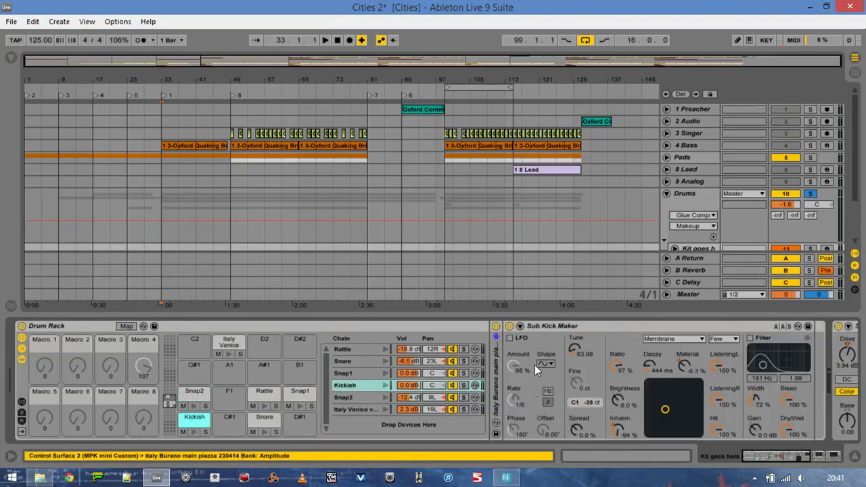
left_click(500, 377)
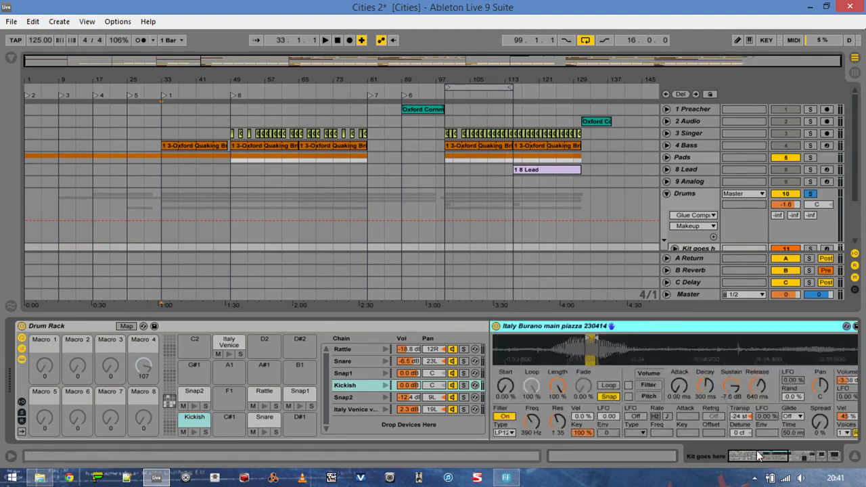
mouse_move(588, 349)
left_mouse_down()
mouse_move(586, 319)
mouse_move(690, 333)
left_mouse_up()
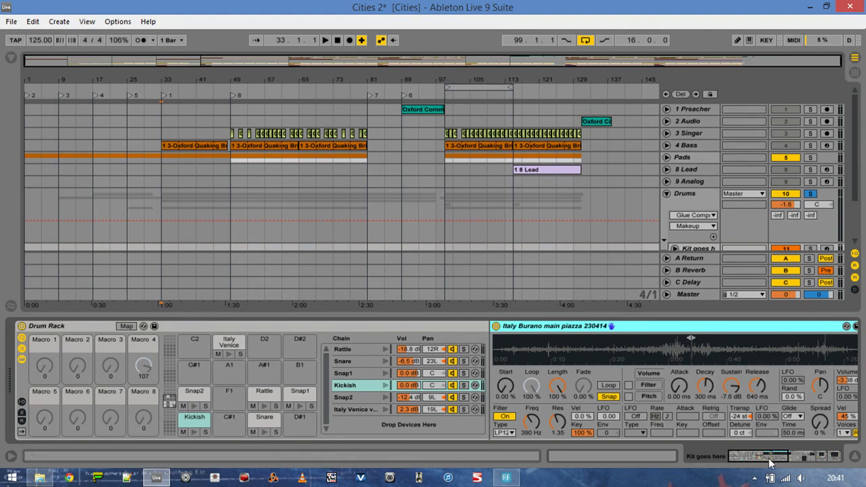
left_click_drag(768, 459, 775, 462)
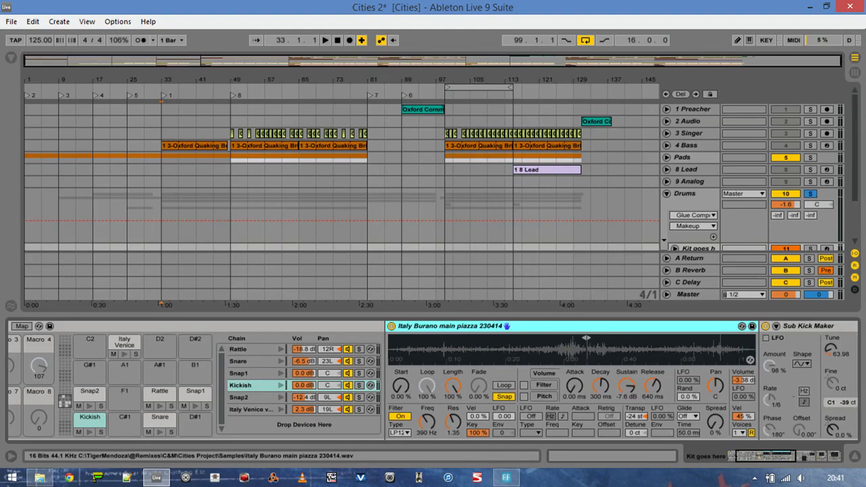
mouse_move(586, 337)
left_mouse_down()
mouse_move(570, 337)
mouse_move(575, 385)
left_mouse_up()
left_click_drag(575, 349, 573, 398)
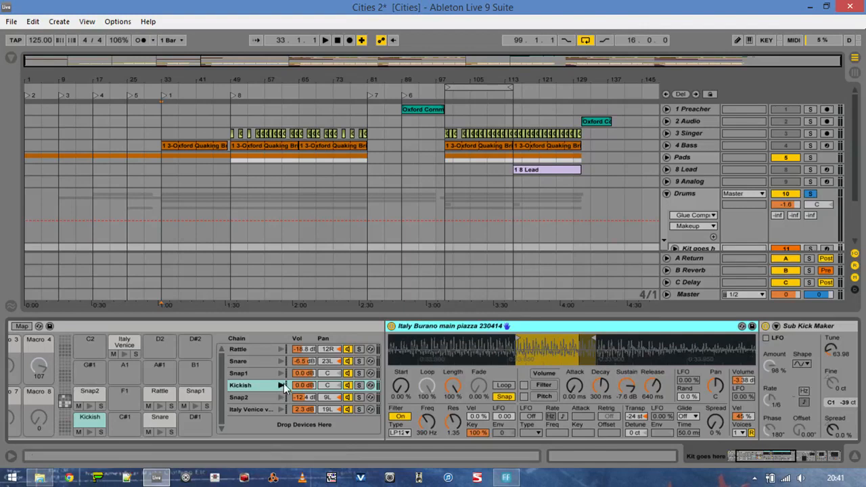
Show the Kickish sample in hot-swap mode and preview Italy Burano main piazza 230414.wav from the project's samples.
left_click(749, 359)
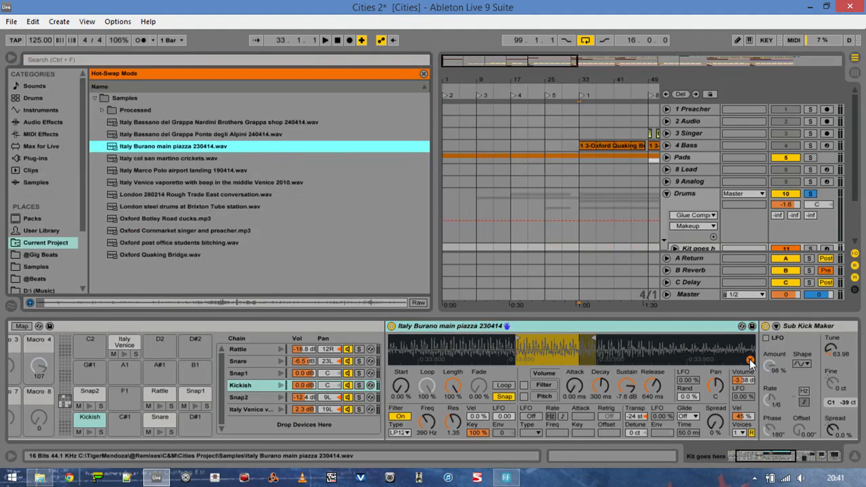
left_click(204, 159)
left_click(203, 147)
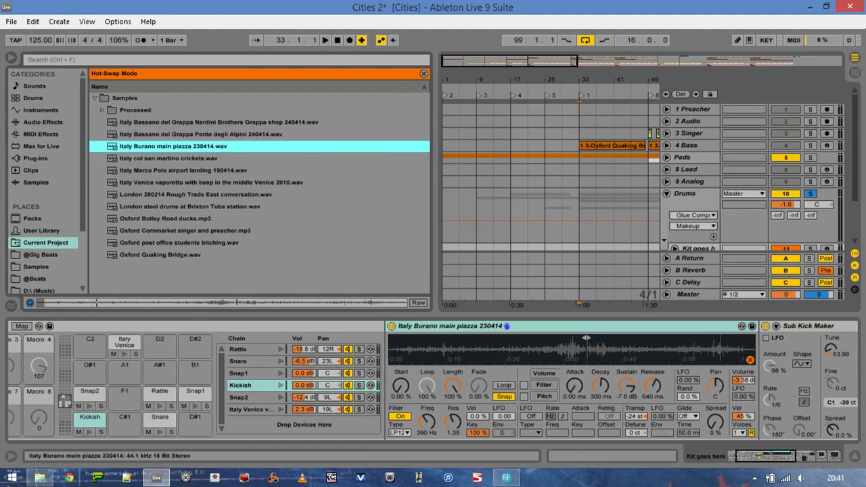
left_click(236, 303)
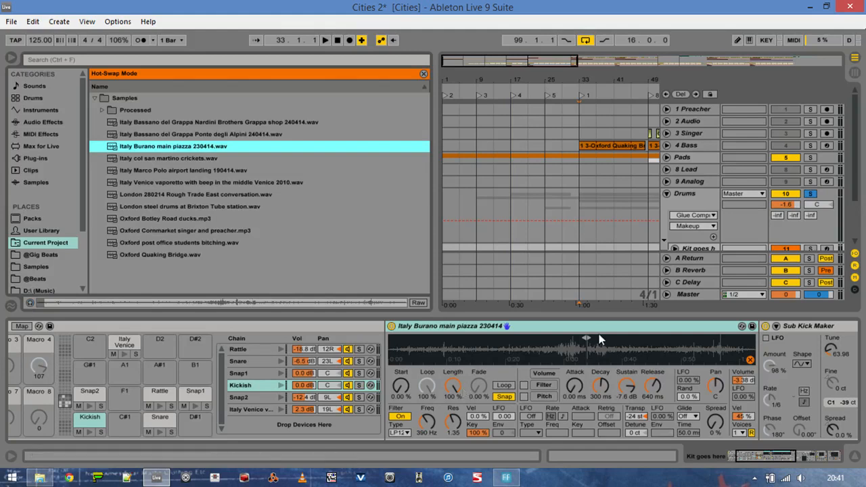
Examine the Kickish sample's playback region up close and audition the Kickish chain.
left_click_drag(586, 346, 585, 412)
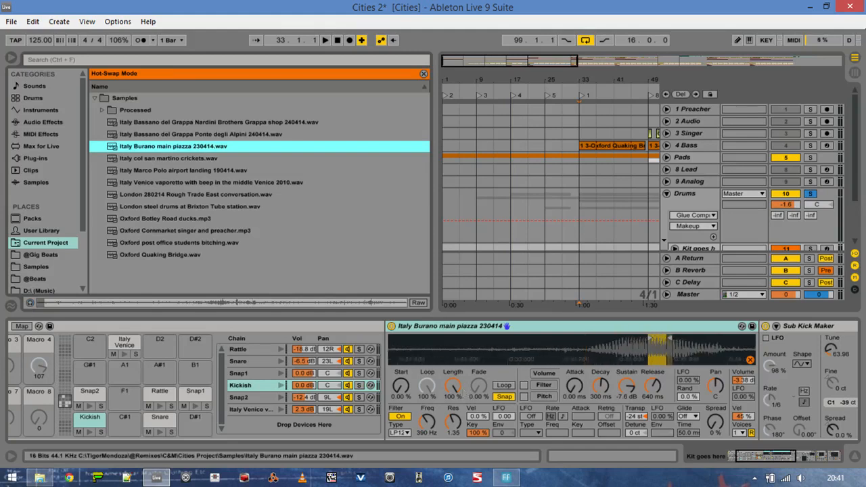
left_click_drag(662, 348, 568, 399)
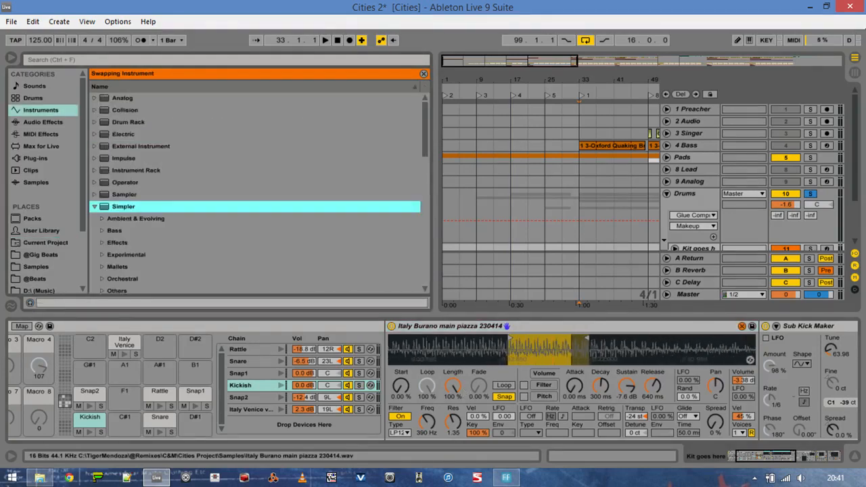
left_click(280, 385)
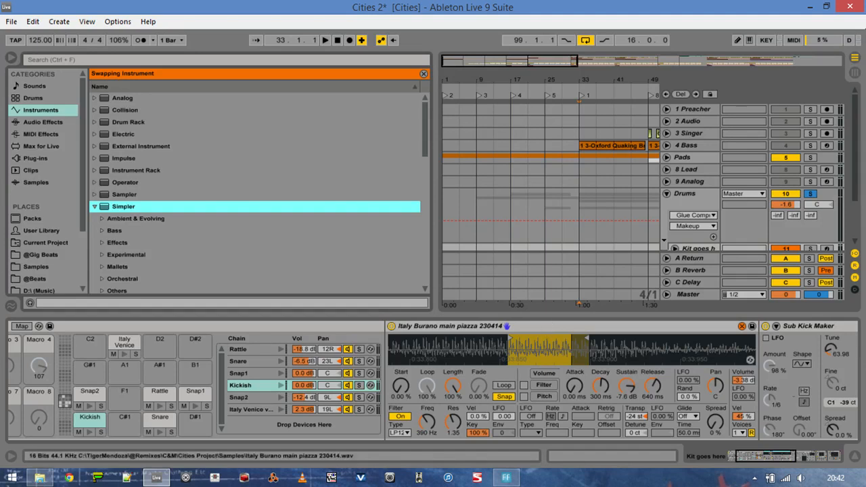
Try the Kickish sample at 0 st transposition and widen its playback region to cover the whole loud burst.
left_click(639, 418)
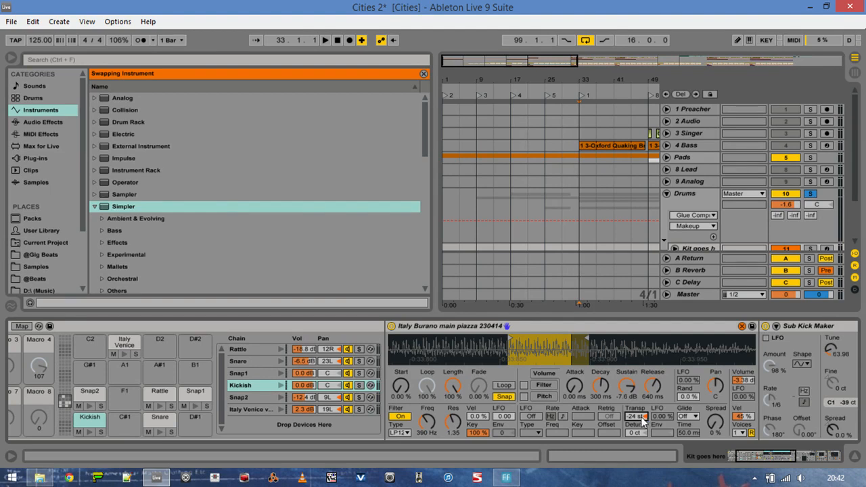
key("Delete")
left_click(280, 386)
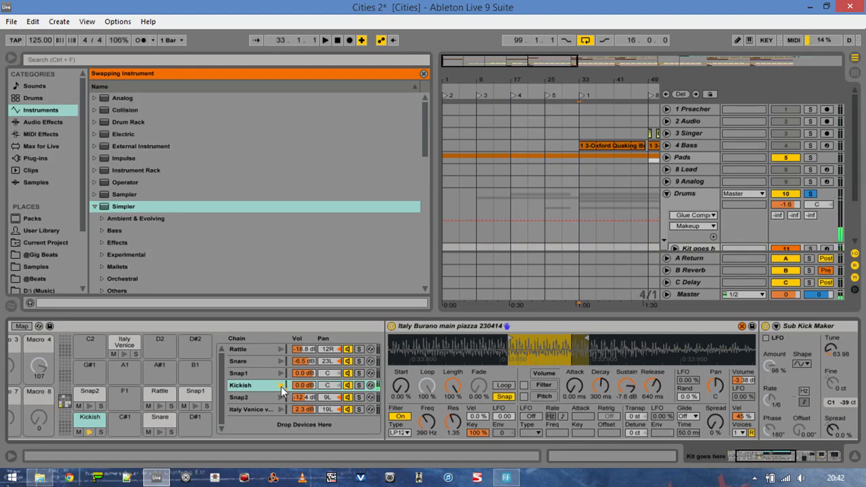
left_click(280, 386)
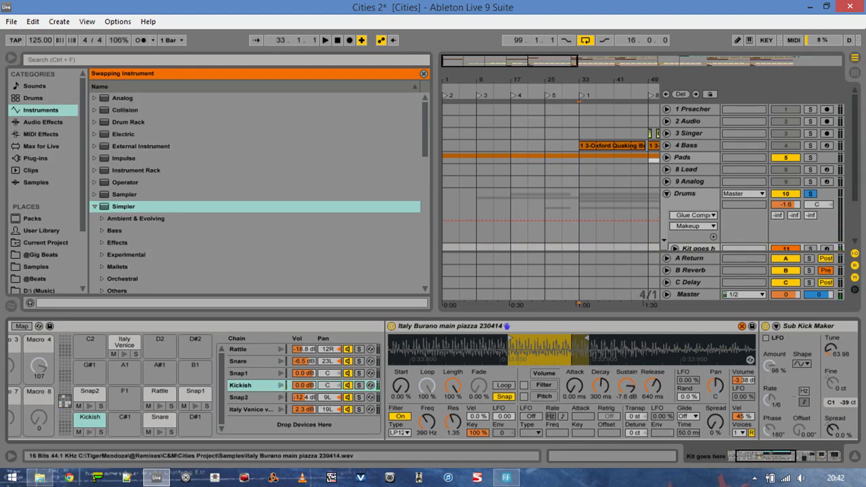
left_click_drag(534, 350, 534, 304)
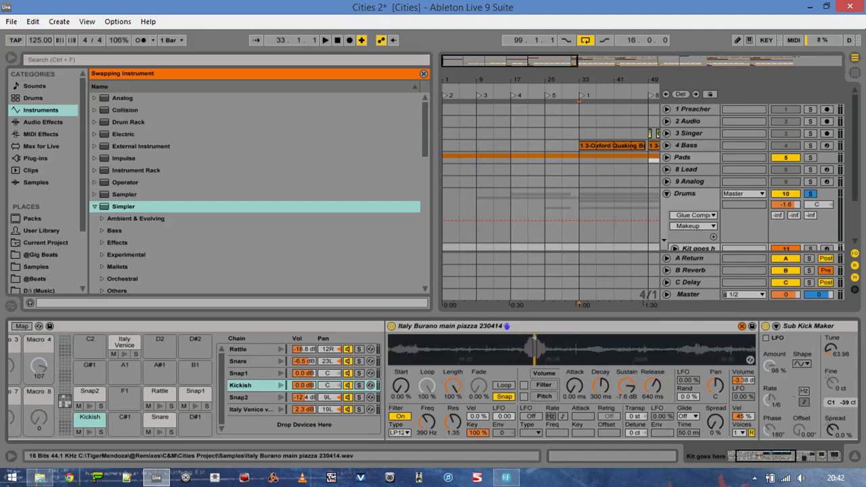
mouse_move(535, 337)
left_mouse_down()
mouse_move(558, 338)
mouse_move(511, 337)
left_mouse_up()
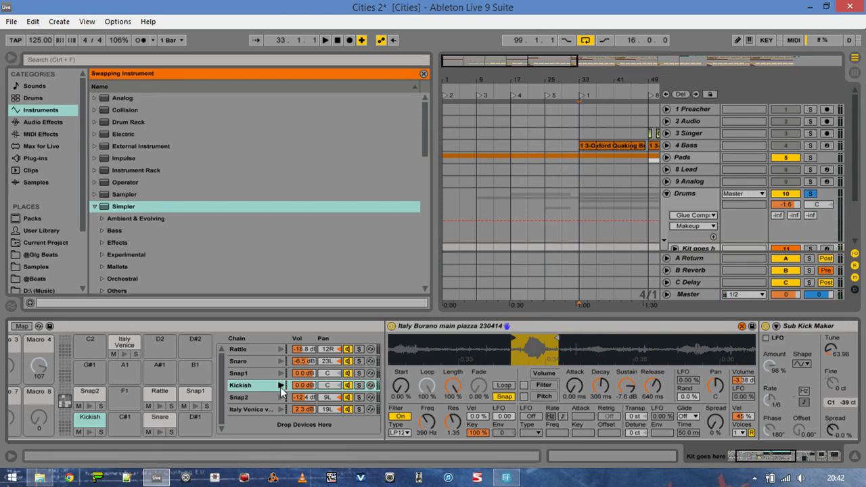
Undo the Kickish sample's region and transposition changes.
key("ctrl+z")
key("ctrl+z")
key("ctrl+z")
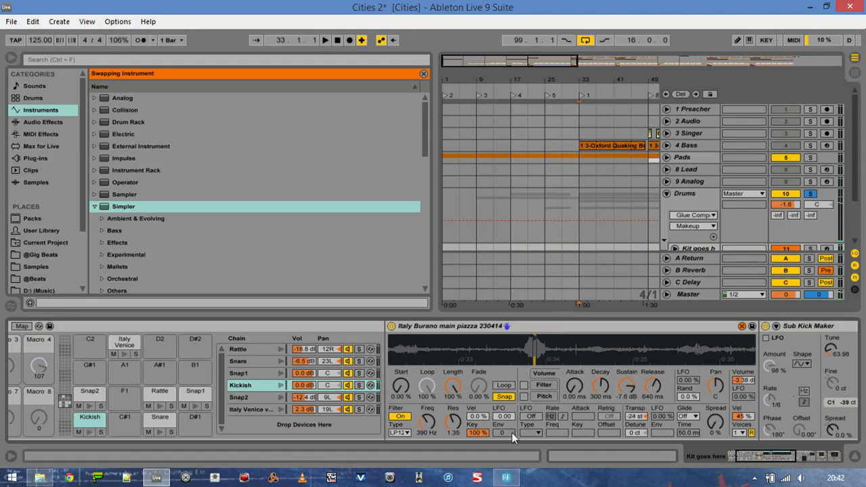
Examine the Sub Kick Maker effect that follows the Kickish sample.
left_click_drag(798, 464, 813, 464)
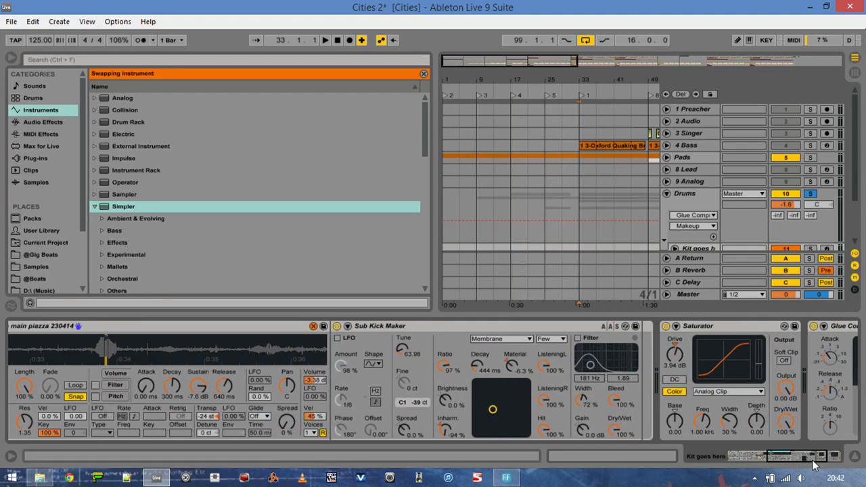
left_click(425, 326)
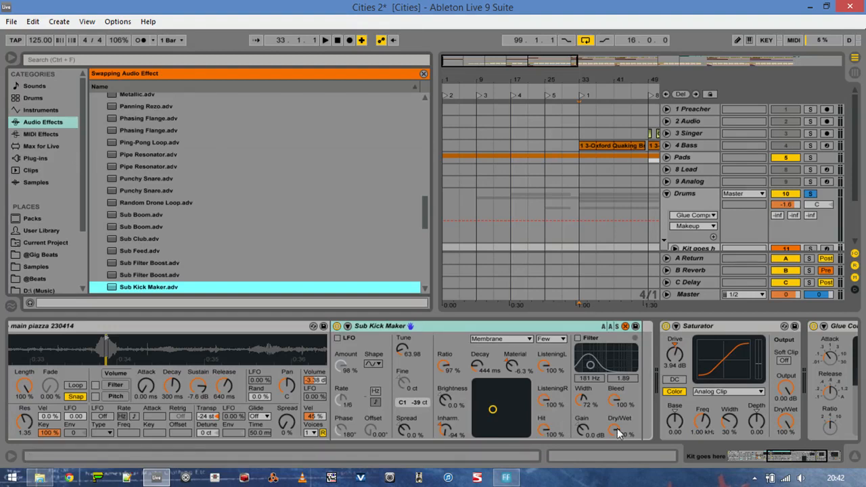
Select the Snap2 chain in the Drum Rack and unfold its Italy Bassano del Grappa Nardini Brothers Grappa shop Simpler.
left_click_drag(816, 460, 769, 460)
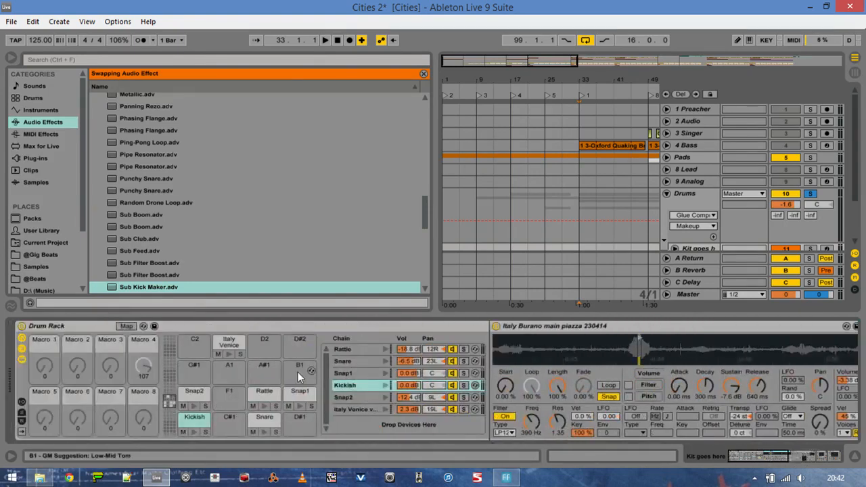
left_click(347, 399)
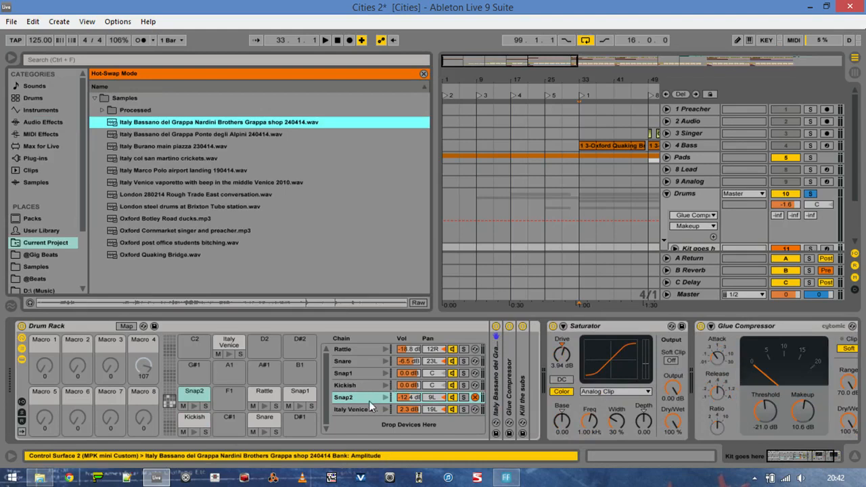
double_click(498, 383)
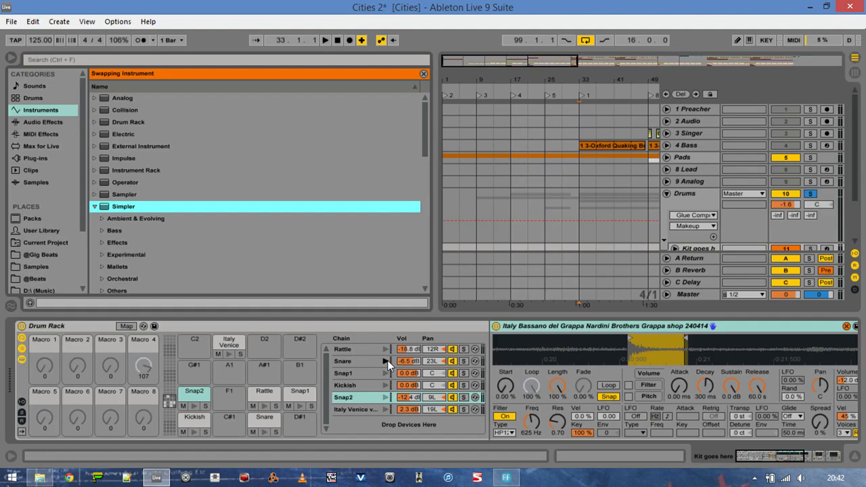
Select the Snare chain and reveal the Italy Burano main piazza Simpler inside its nested Instrument Rack.
left_click(366, 361)
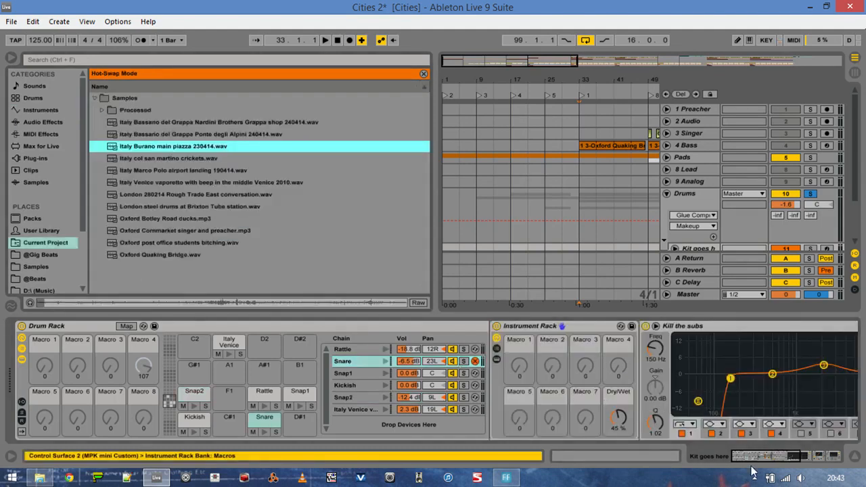
left_click(792, 458)
left_click_drag(793, 459, 766, 459)
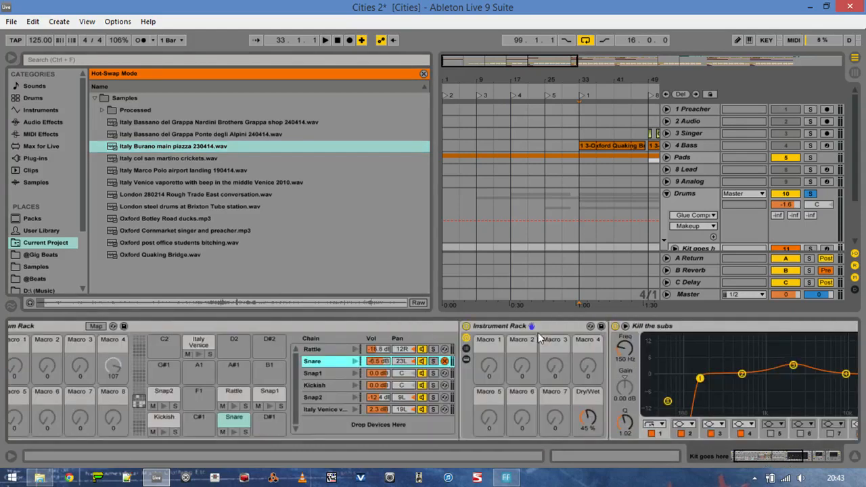
left_click(466, 348)
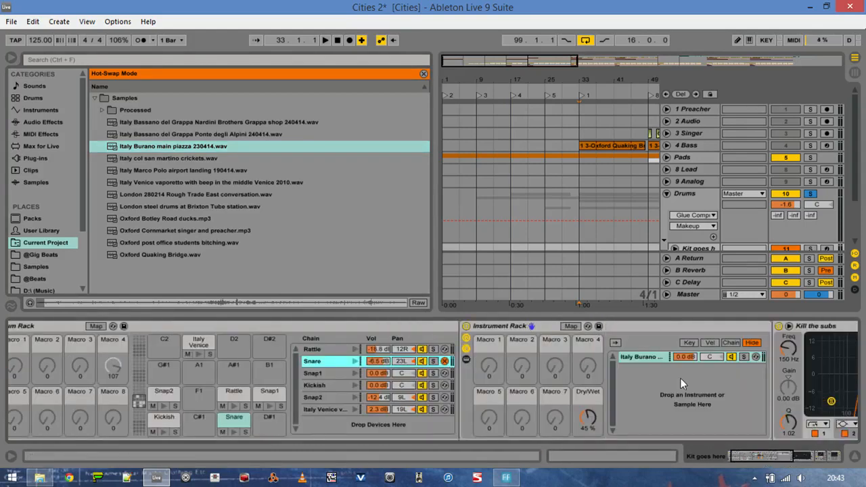
left_click(651, 362)
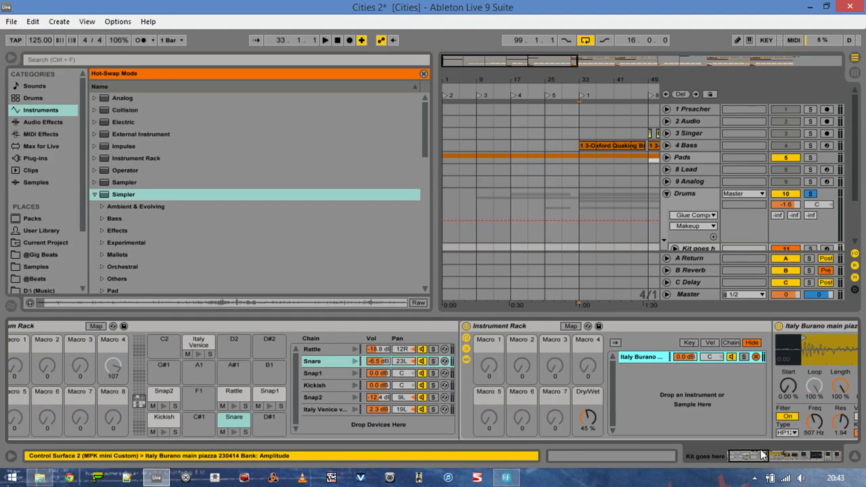
left_click_drag(756, 459, 775, 459)
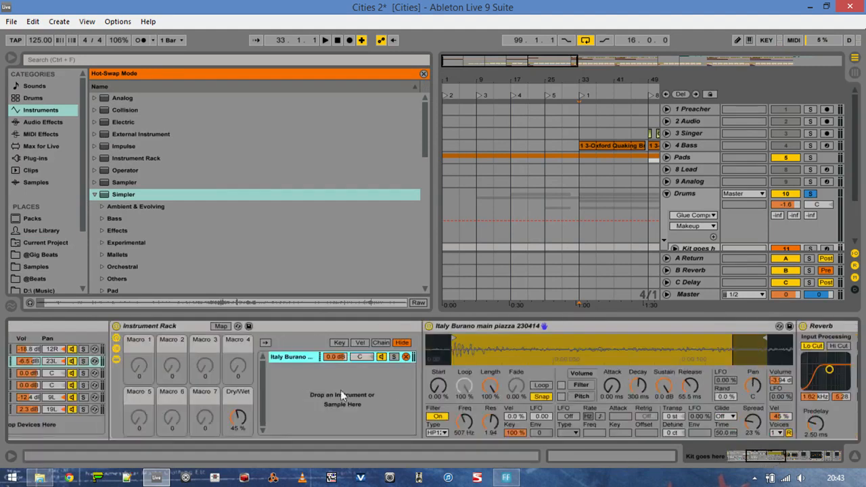
Bypass the Reverb and Glue Compressor in the Snare's nested rack and audition the snare without them.
left_click(803, 328)
left_click_drag(778, 454, 748, 462)
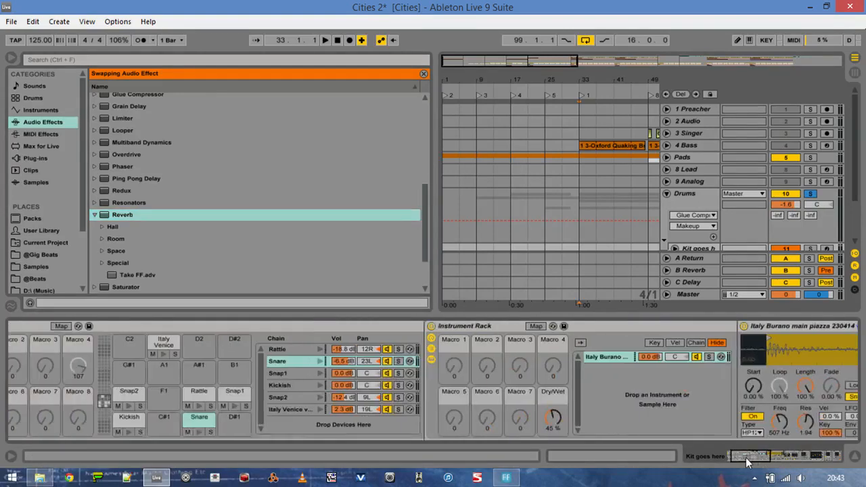
left_click(320, 361)
Switch the Snare's Reverb and Glue Compressor back on and audition the processed snare.
left_click_drag(746, 460, 788, 460)
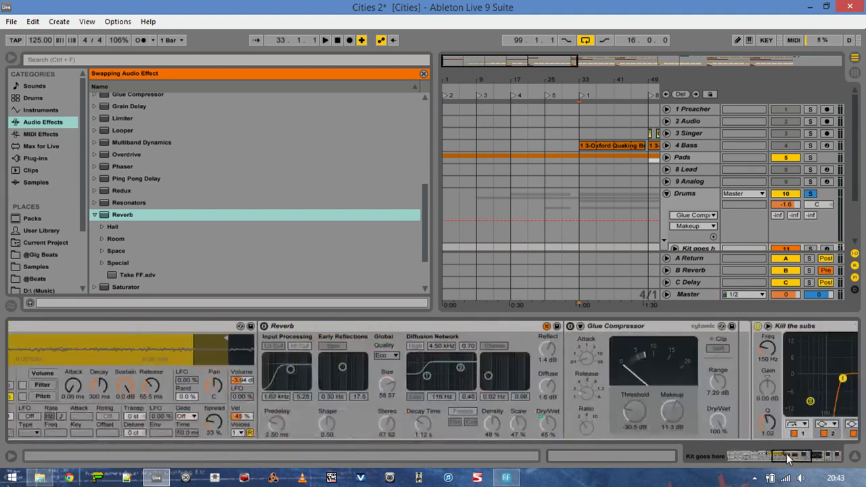
left_click(263, 326)
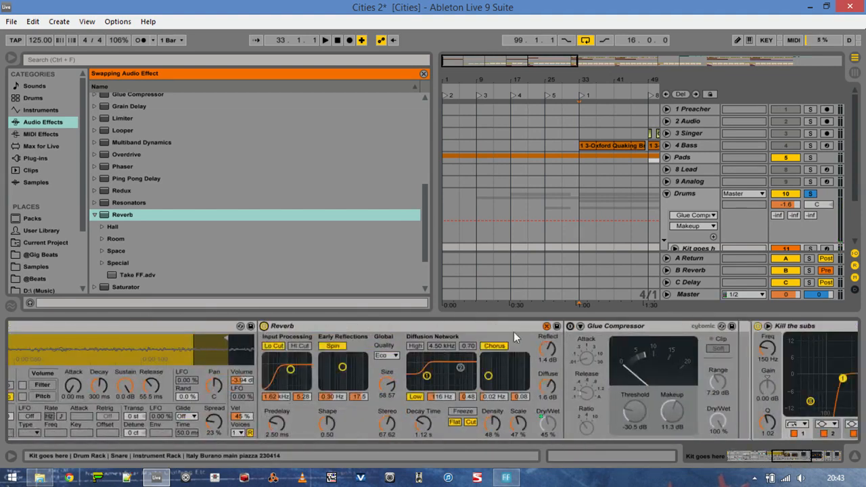
left_click(570, 326)
left_click_drag(803, 457, 761, 458)
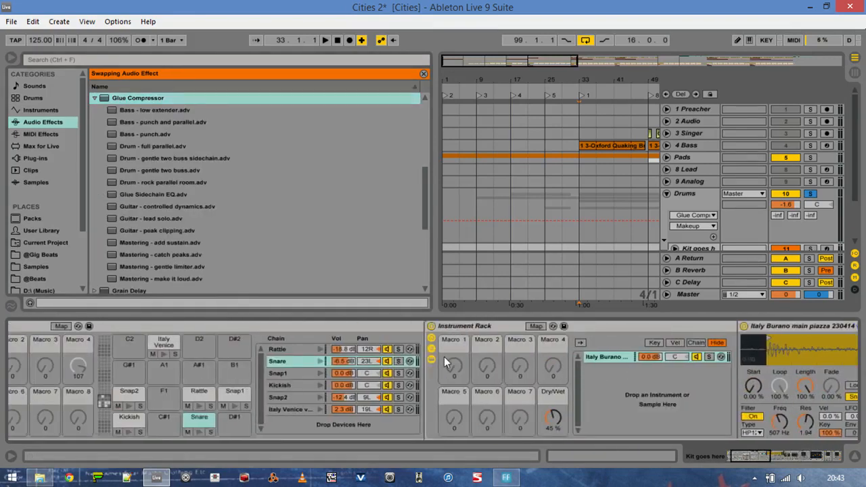
left_click(321, 360)
Audition the Rattle and Snare chains for comparison, and open the Rattle chain's Italy Burano main piazza Simpler.
left_click(321, 349)
left_click(320, 361)
left_click(295, 348)
left_click(320, 361)
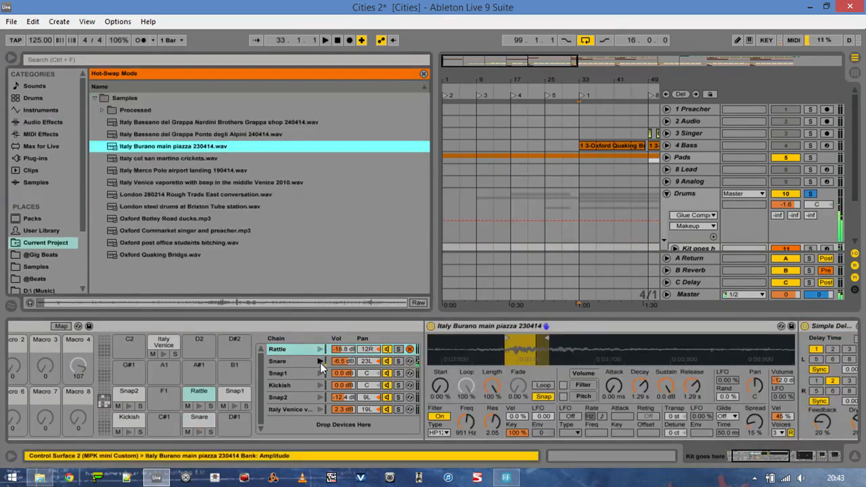
Open the Snap1 chain's Simpler, examine its sample region up close, and audition Snap1 and Kickish.
left_click(303, 374)
left_click(321, 374)
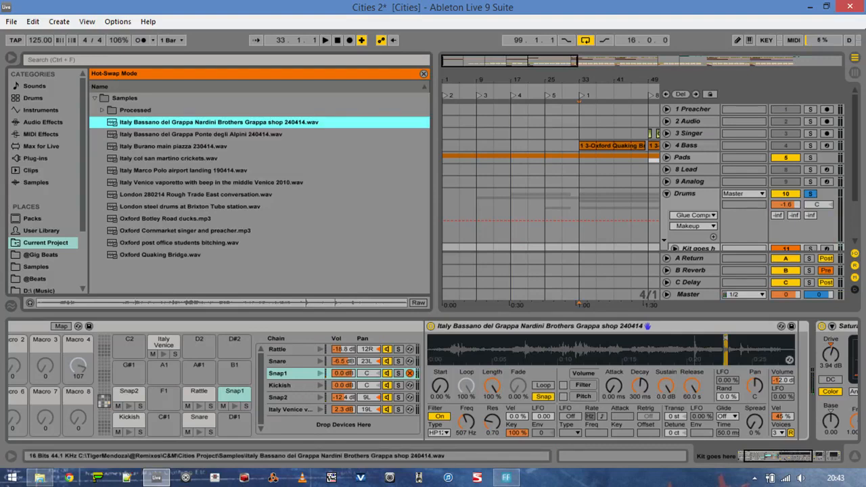
left_click_drag(727, 349, 573, 404)
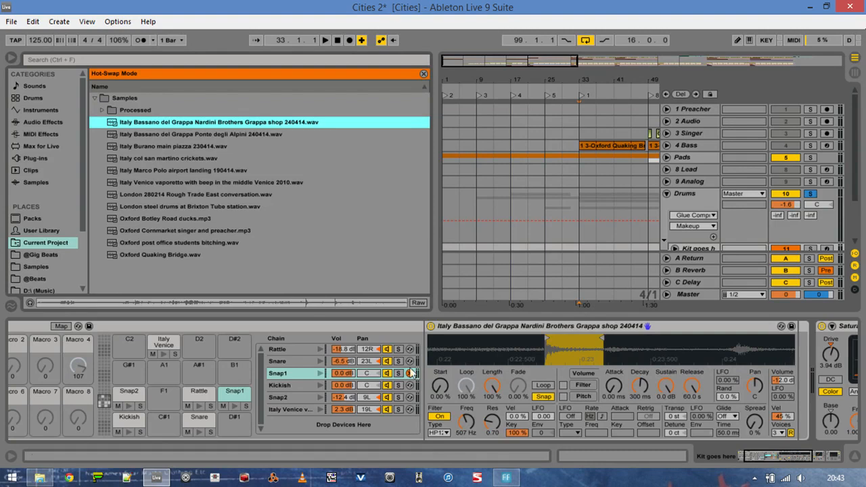
left_click(321, 374)
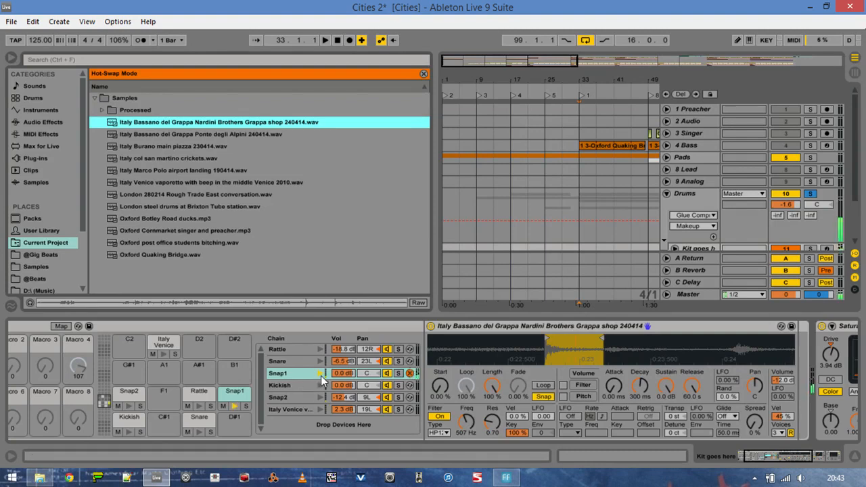
left_click(319, 388)
Open the Snap2 chain, then the Italy Venice vaporetto chain, and examine the latter's Simpler and following effects.
left_click(306, 397)
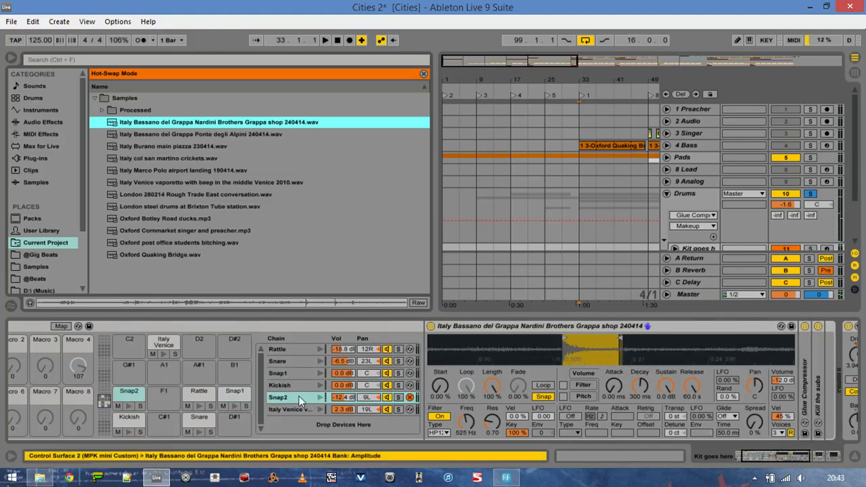
left_click(300, 408)
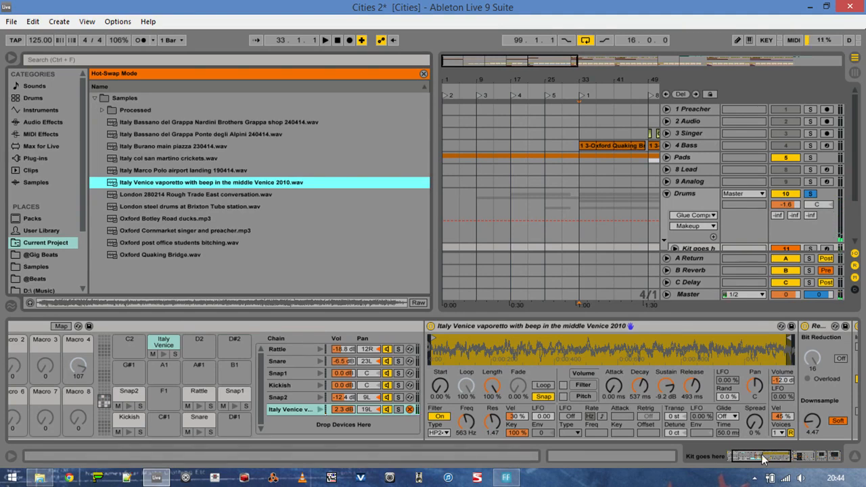
left_click_drag(763, 455, 785, 459)
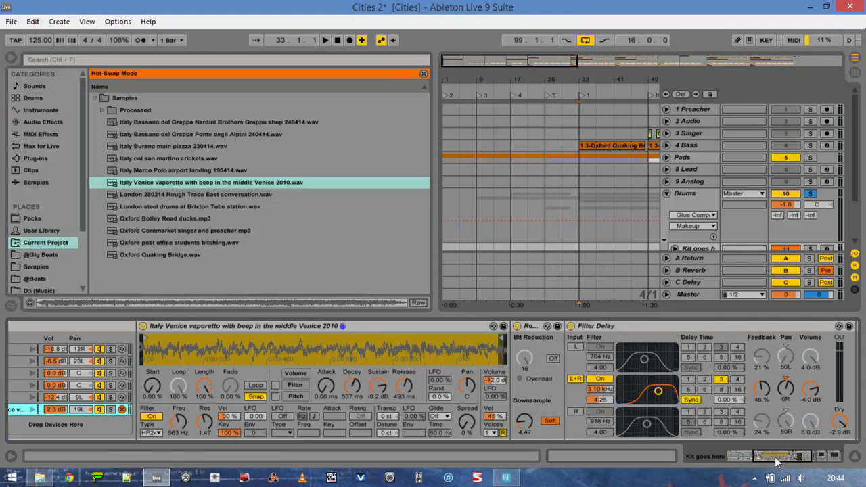
left_click_drag(776, 457, 788, 462)
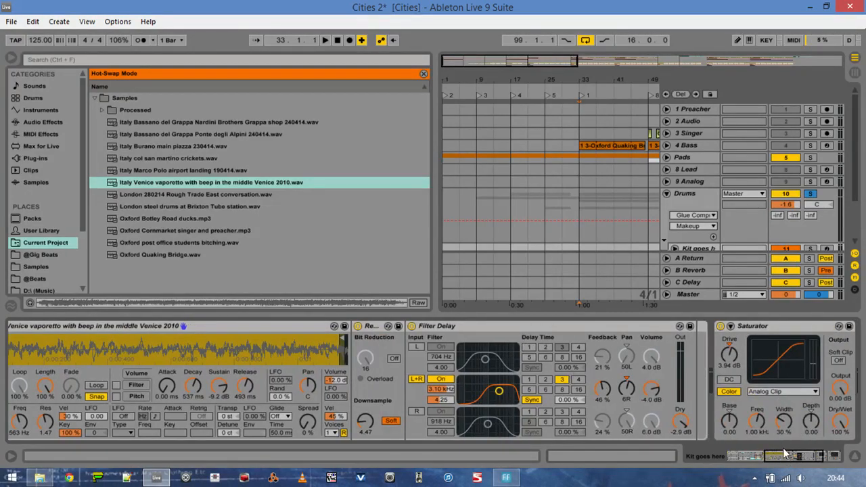
left_click_drag(789, 458, 808, 462)
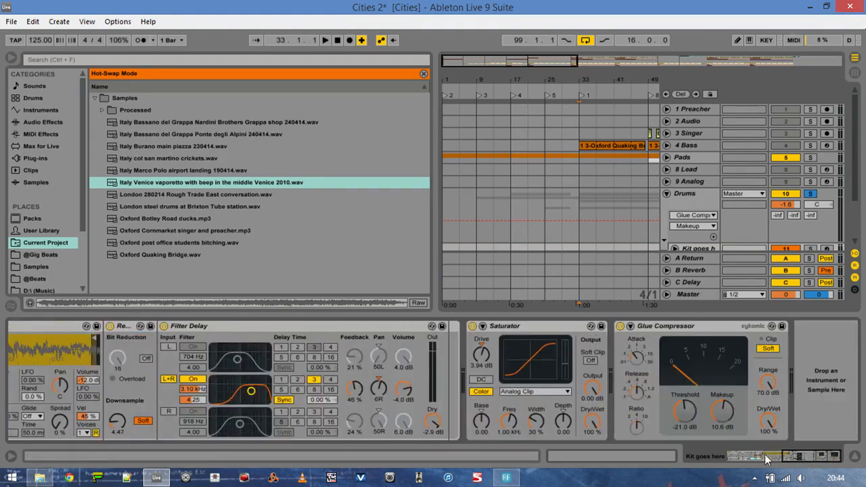
left_click_drag(809, 463, 734, 463)
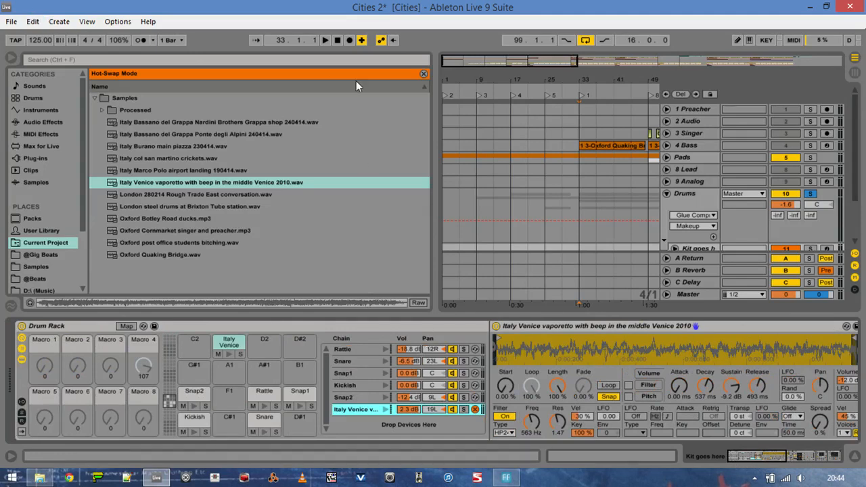
Exit hot-swap mode and hide the browser to show the drum tracks across the full arrangement.
left_click(424, 73)
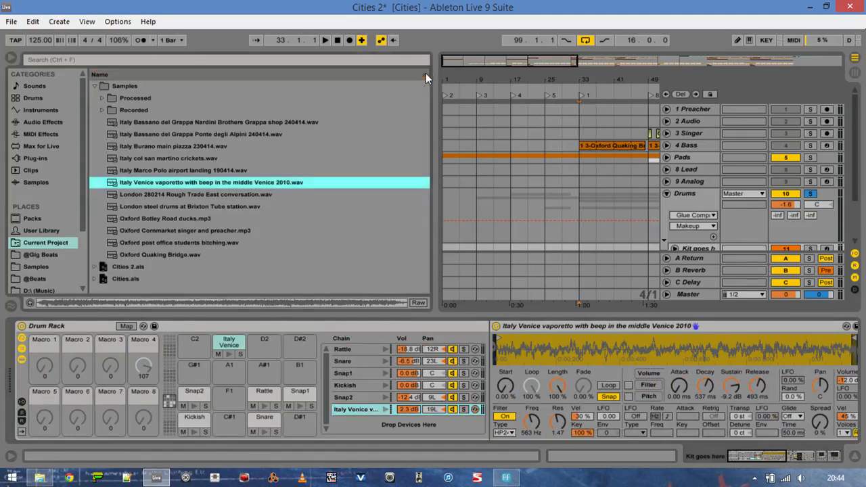
left_click(11, 58)
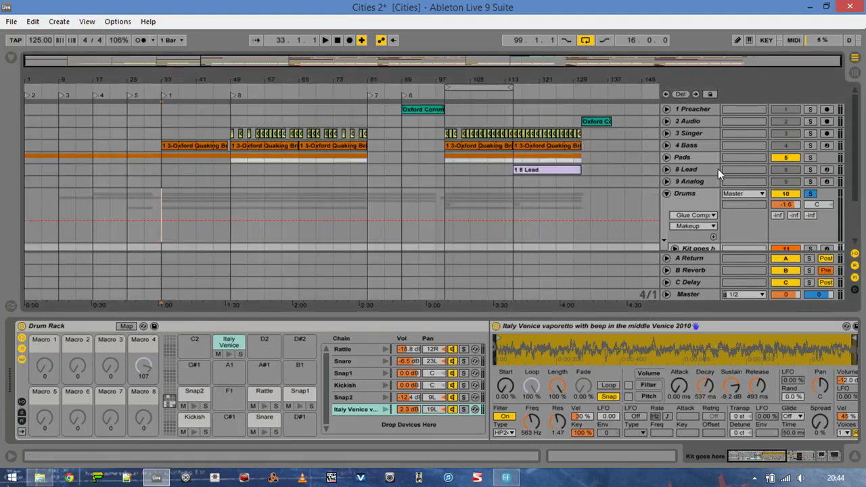
scroll(587, 237, "down", 2)
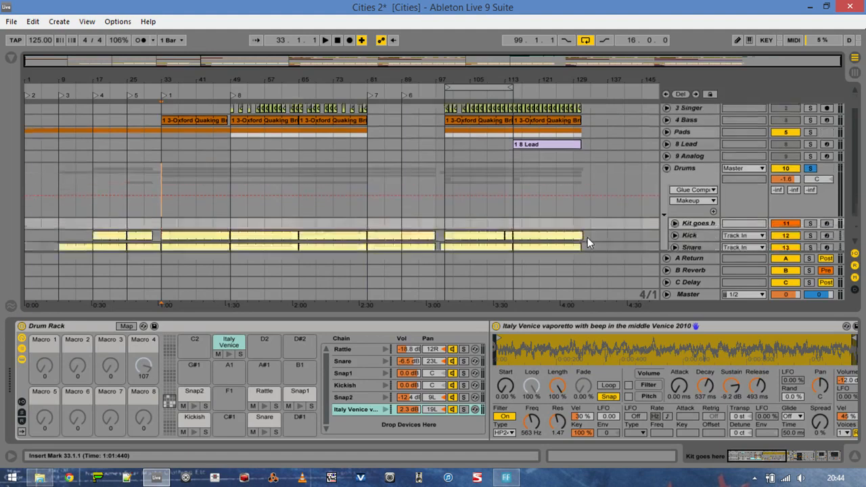
scroll(587, 237, "down", 3)
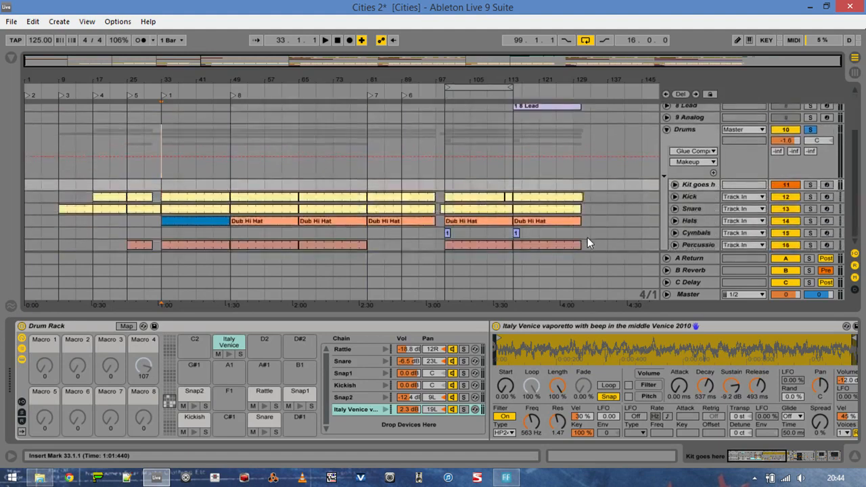
Inspect the devices of the Kick, Snare, Hats, Cymbals and Percussion tracks, and the routing of the Kit goes here track.
left_click(693, 198)
left_click(696, 208)
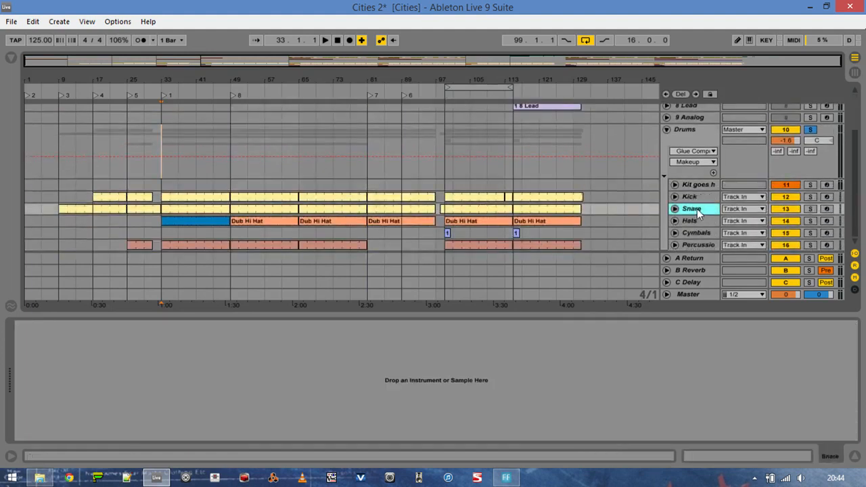
left_click(699, 222)
left_click(702, 230)
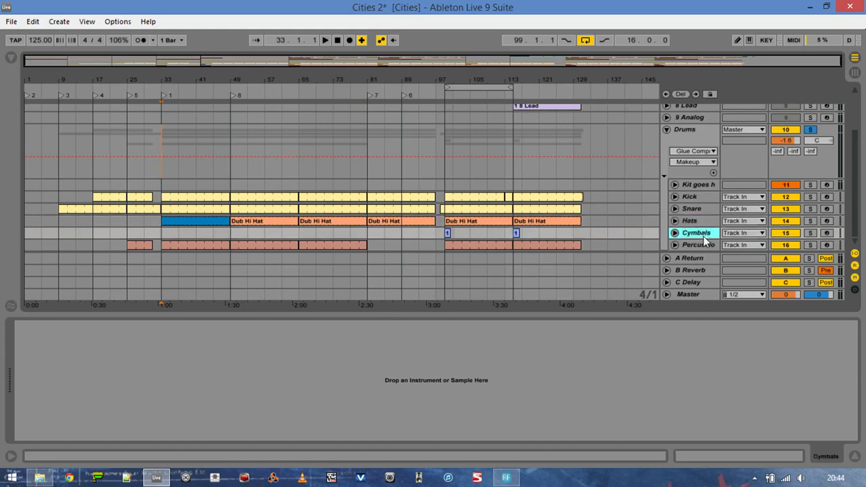
left_click(702, 244)
left_click(703, 183)
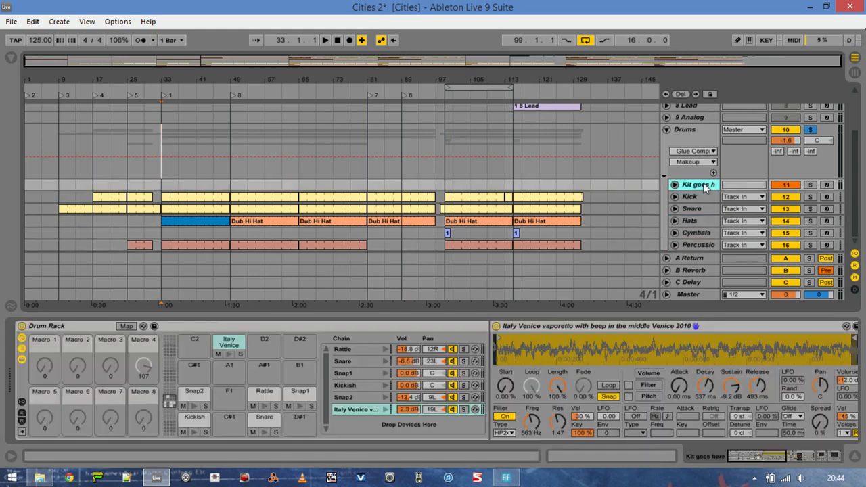
left_click(674, 185)
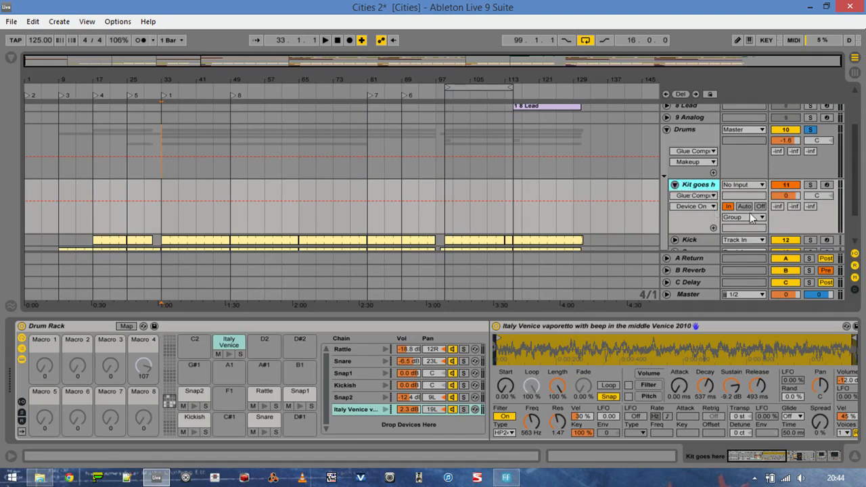
left_click(674, 185)
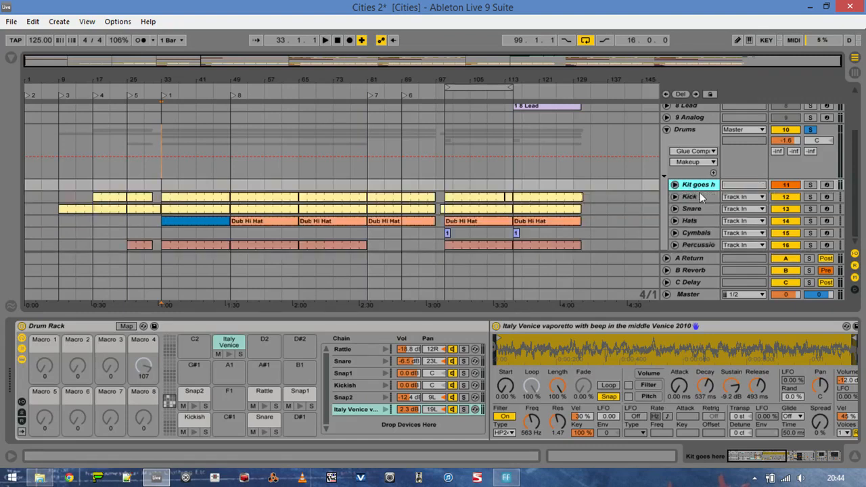
Solo the Kick track, loop its clip from bar 33 to 49, and play the loop.
left_click(810, 196)
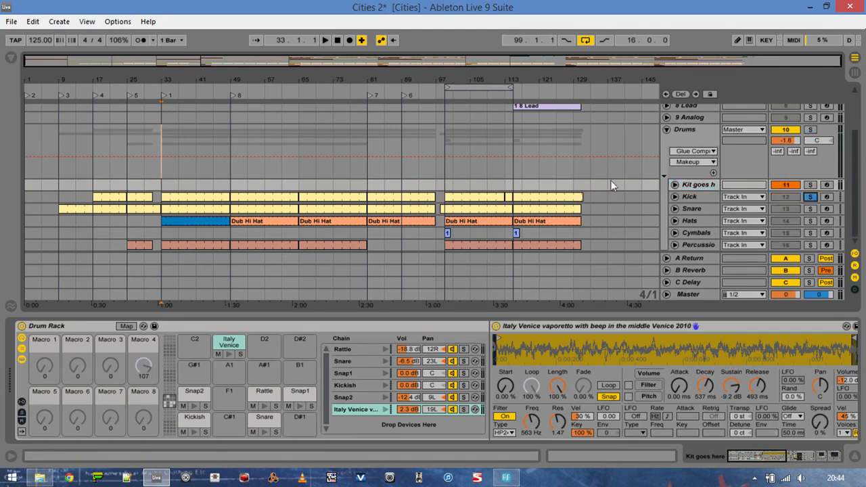
left_click(204, 197)
key("ctrl+l")
key("space")
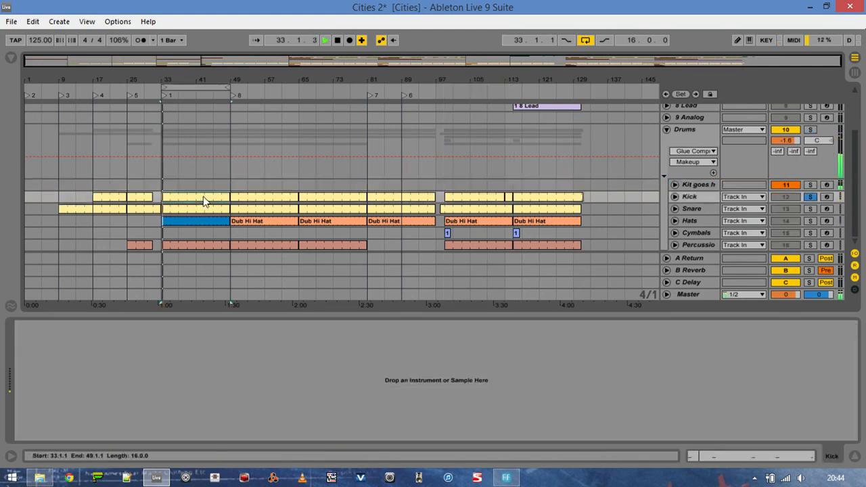
Solo the Snare, Hats and Percussion tracks one after another to hear each part.
left_click(811, 209)
left_click(811, 220)
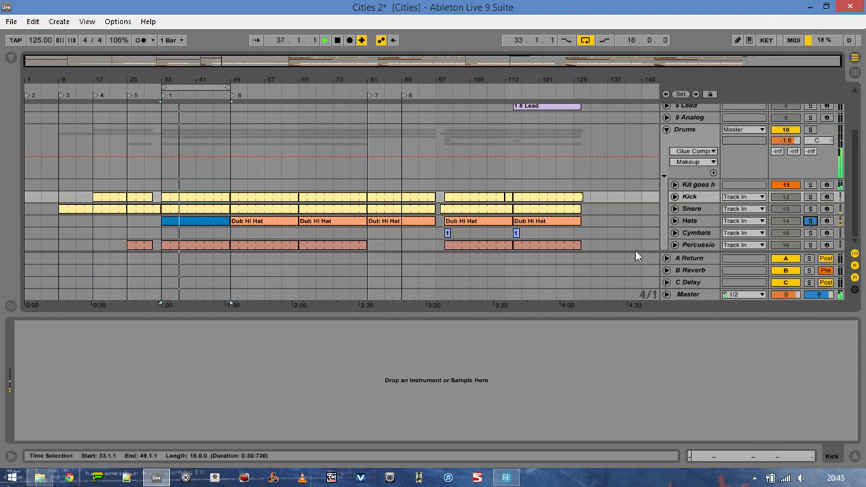
left_click(811, 245)
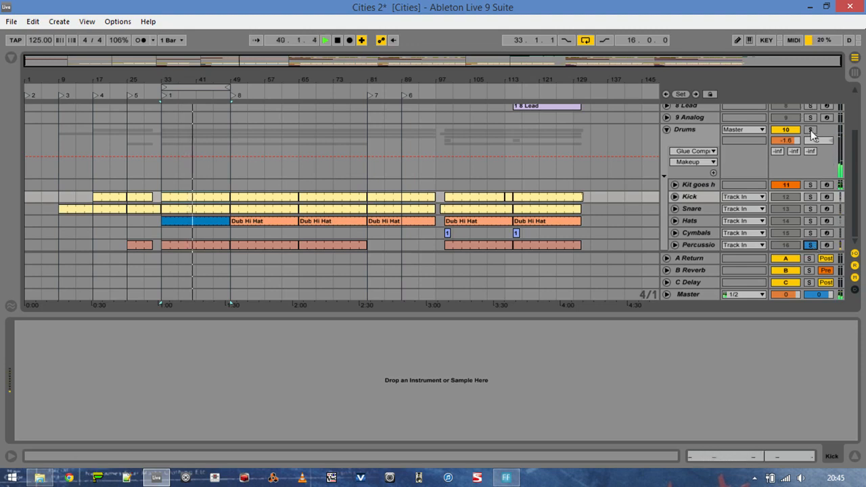
Solo the whole Drums group, stop playback after listening, and hide the device view.
left_click(810, 131)
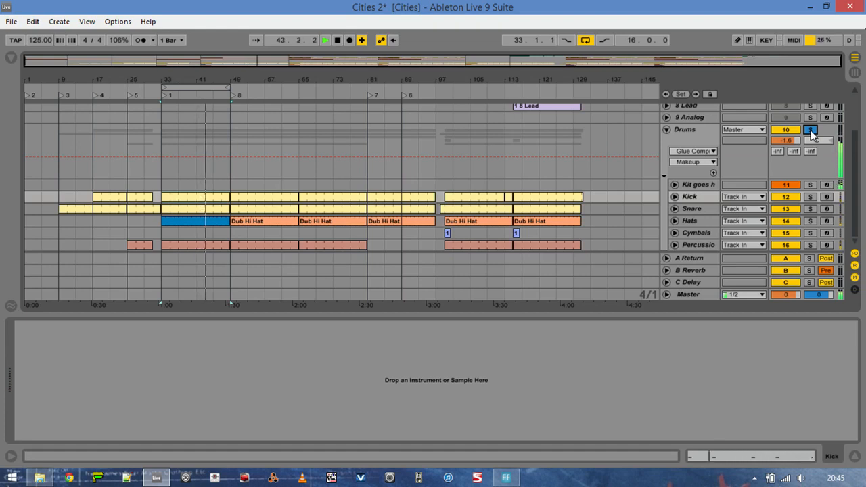
key("space")
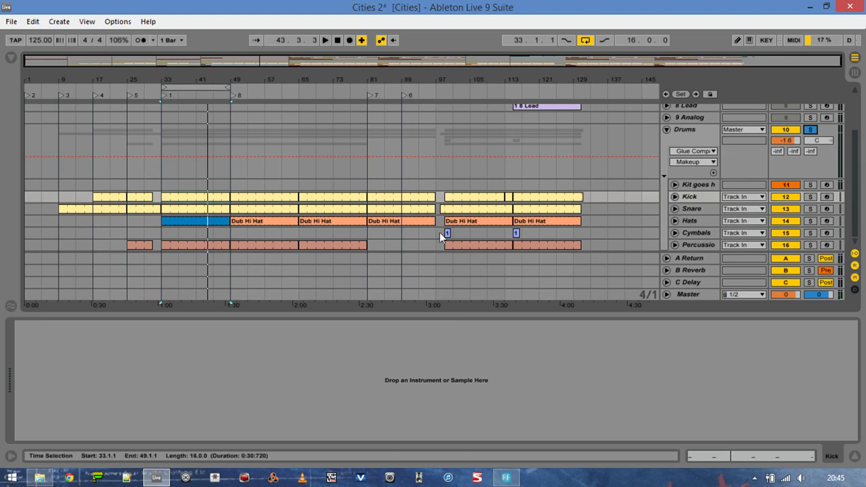
left_click(297, 315)
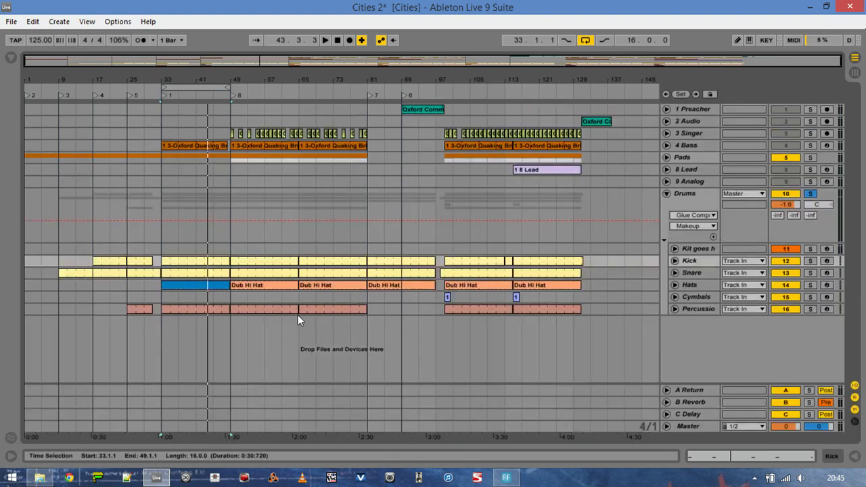